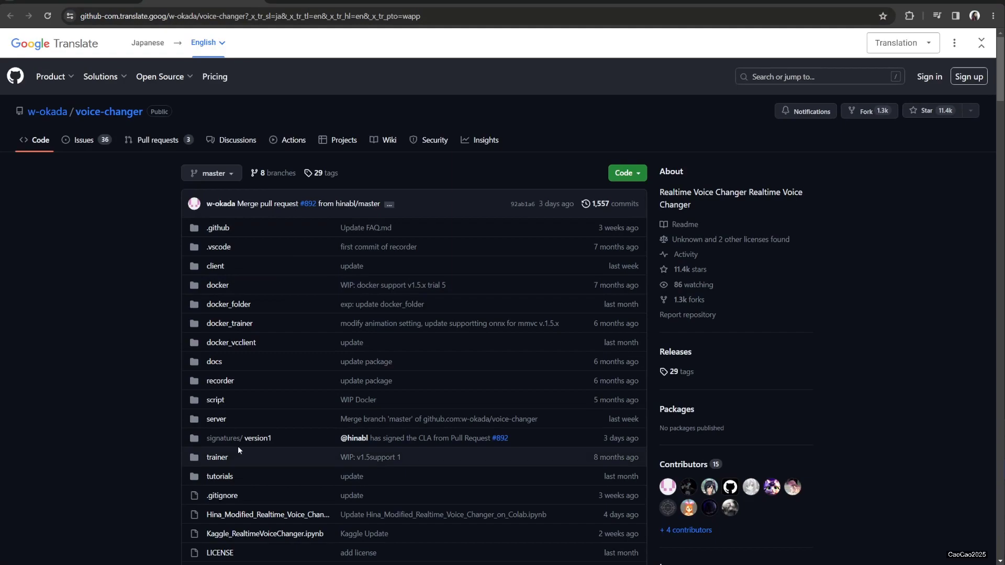
- Find version v.1.5.3.14 in the download table and download its Windows ONNX (cpu,cuda) build from Hugging Face
scroll(237, 446, "down", 20)
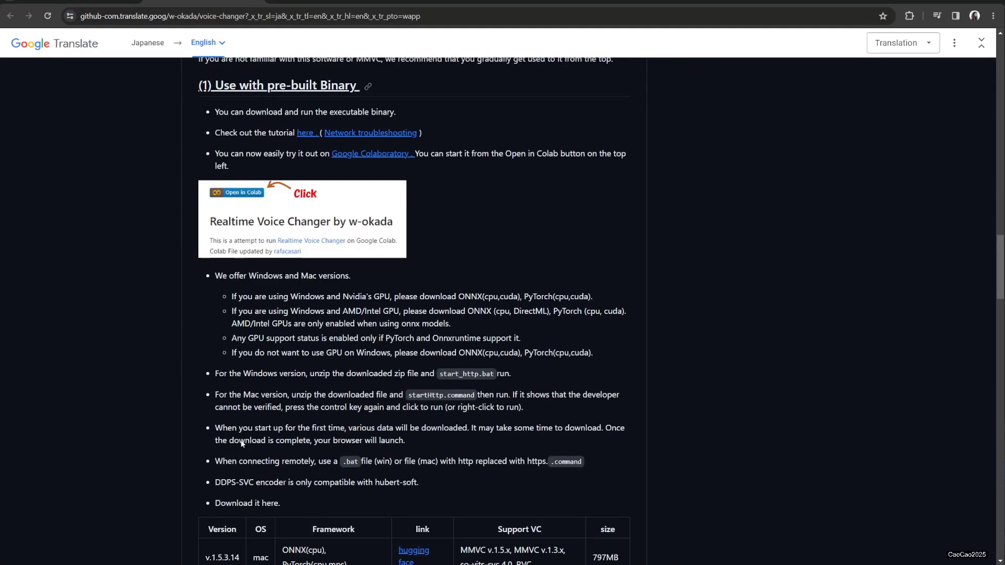
scroll(240, 441, "down", 7)
scroll(240, 441, "up", 6)
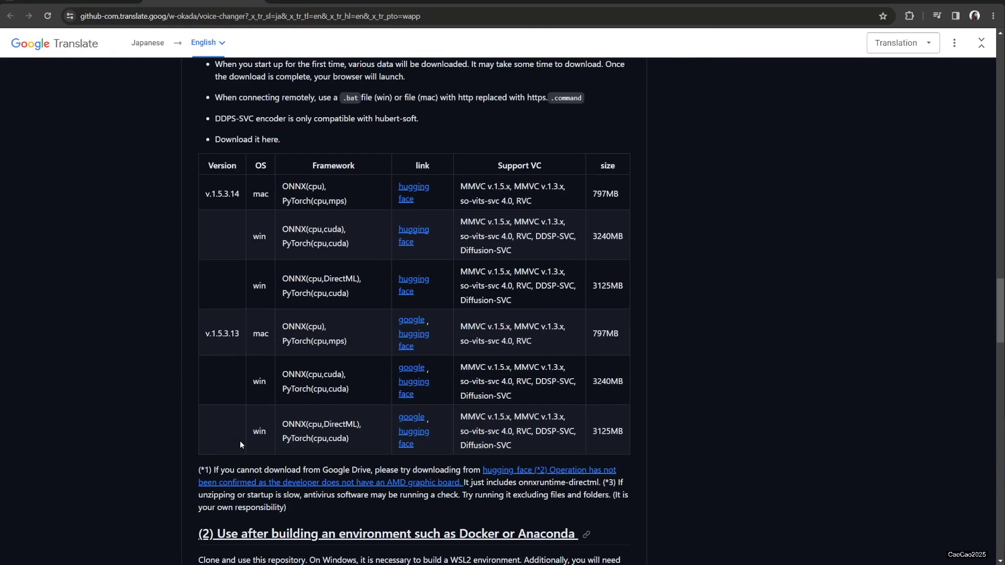
scroll(238, 445, "up", 2)
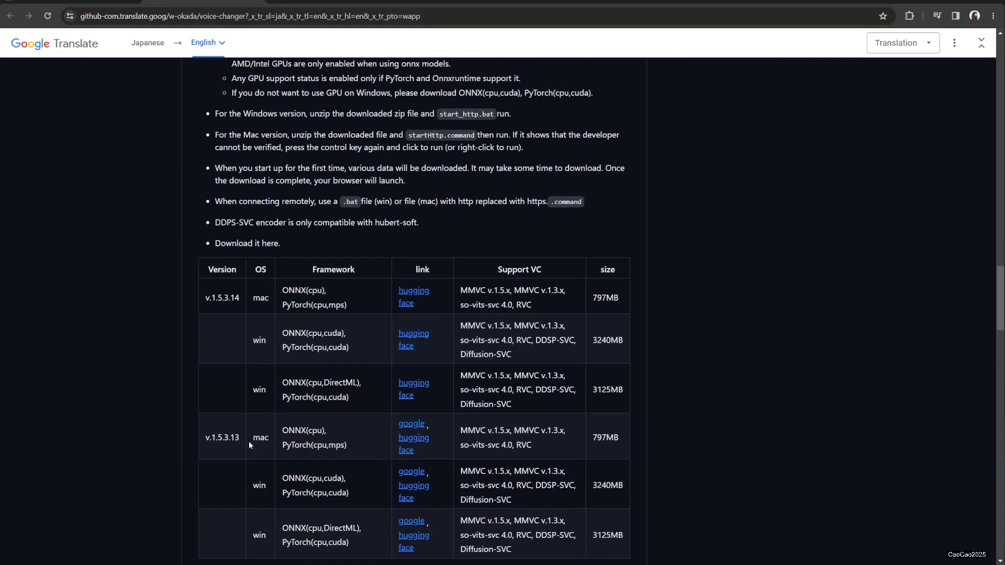
double_click(235, 298)
left_click(50, 295)
left_click(414, 335)
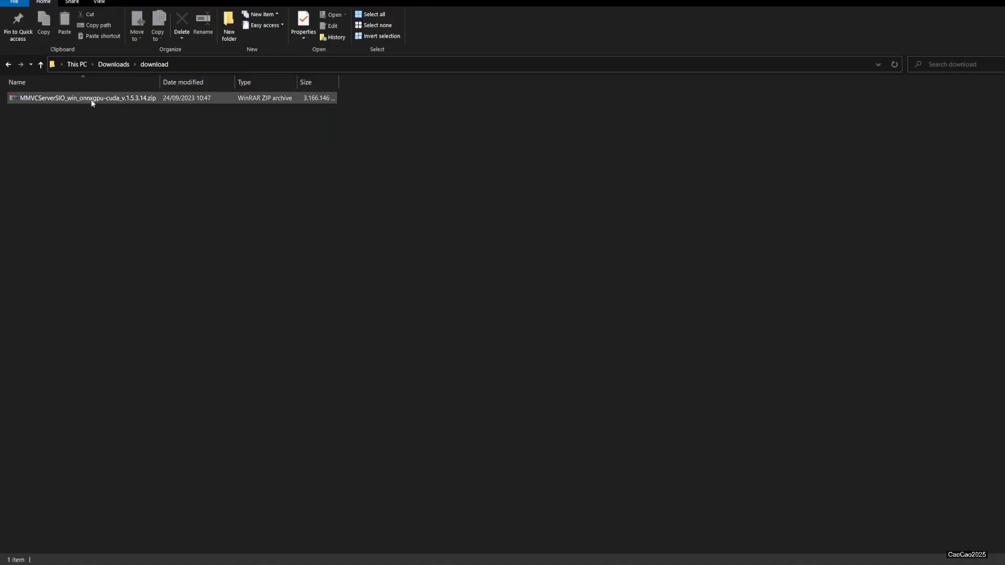
- Locate start_http.bat in the extracted D:\SOFT\MMVCServerSIO folder
left_click(89, 98)
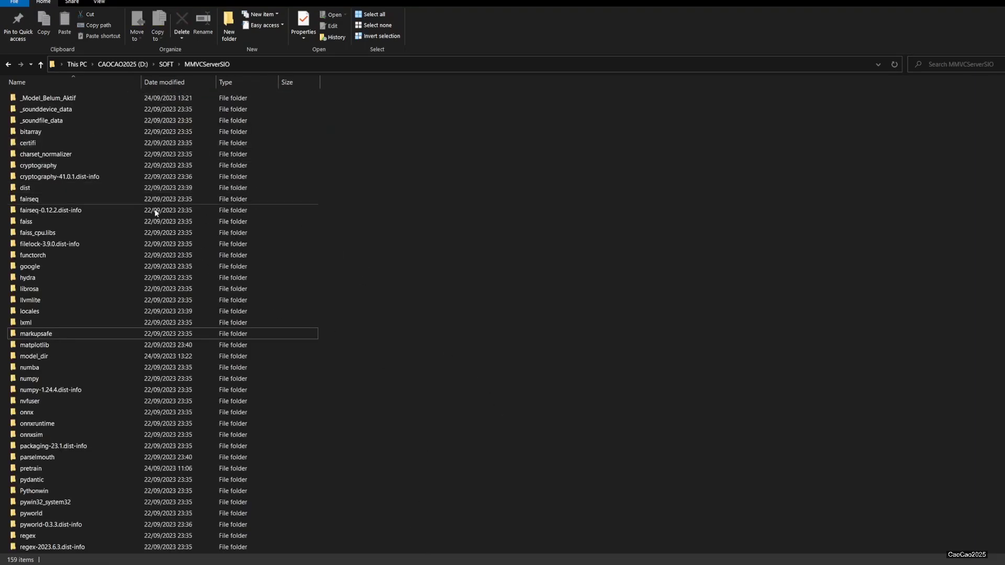
scroll(173, 262, "down", 20)
scroll(208, 312, "down", 15)
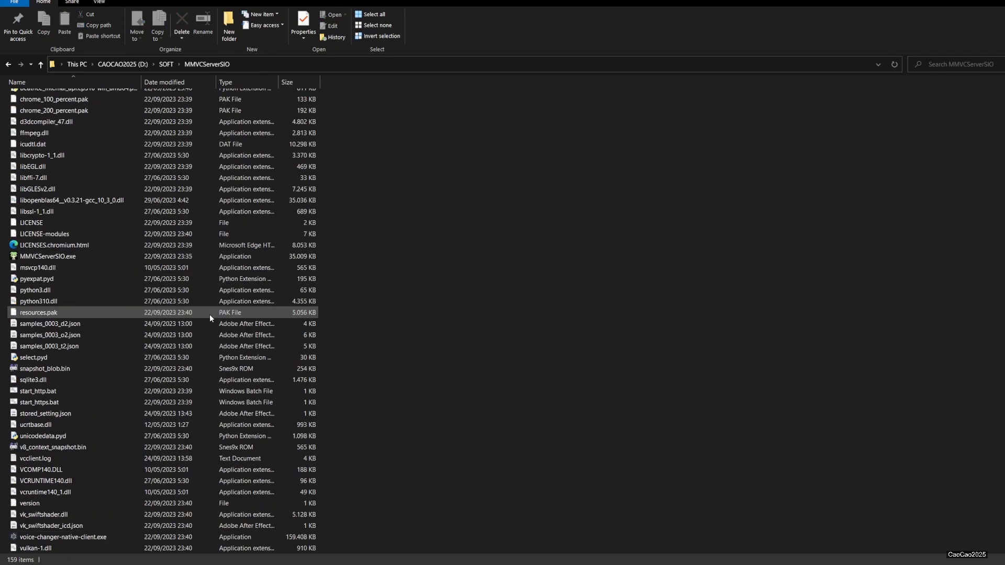
left_click(67, 395)
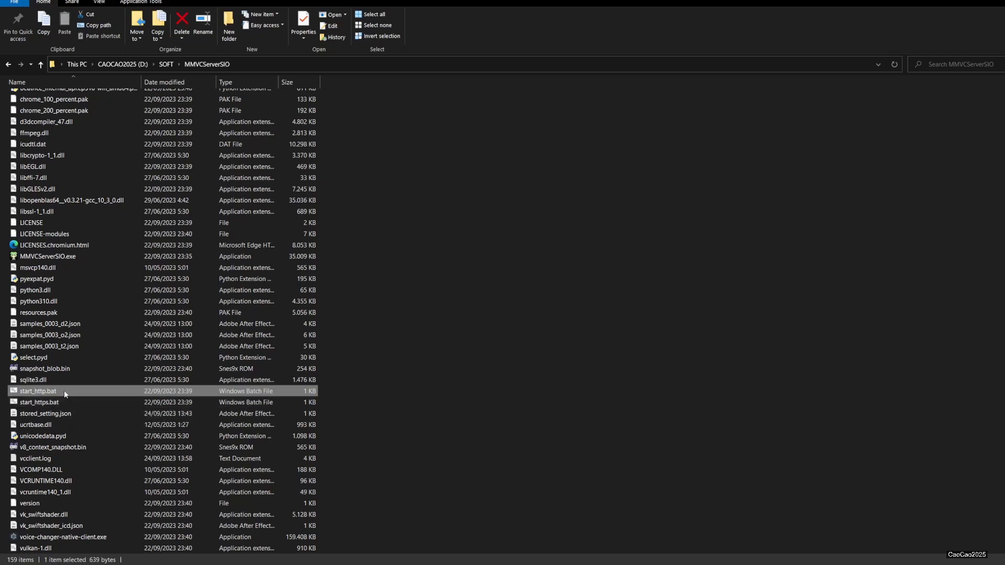
- Launch the MMVCServerSIO server from start_http.bat and move its console window aside
double_click(64, 391)
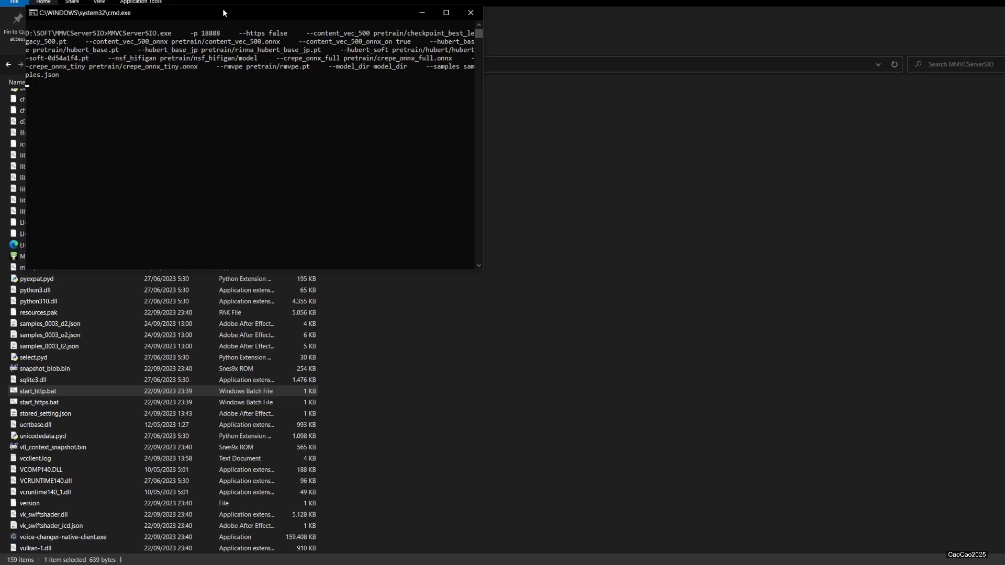
left_click_drag(222, 9, 345, 100)
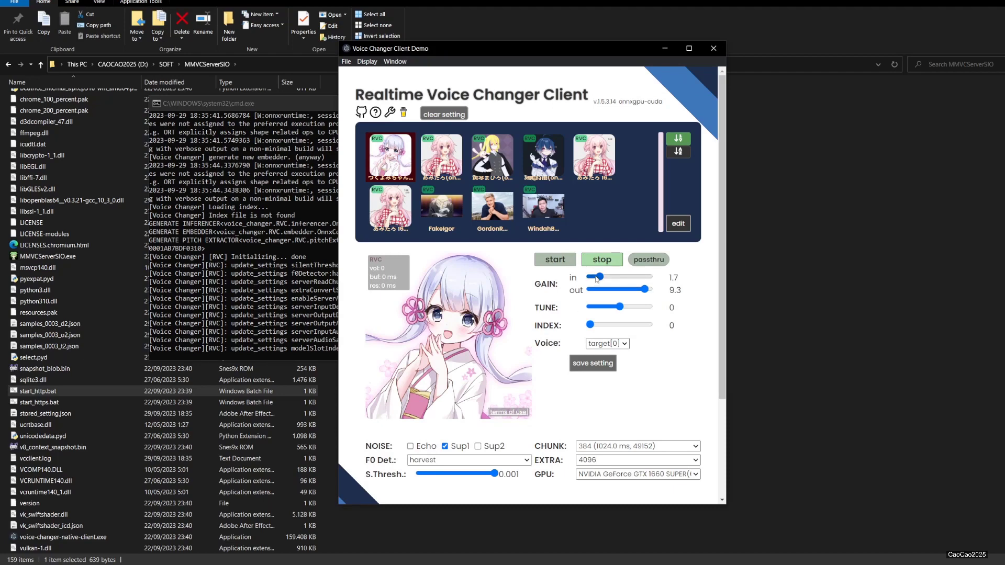
scroll(637, 381, "down", 3)
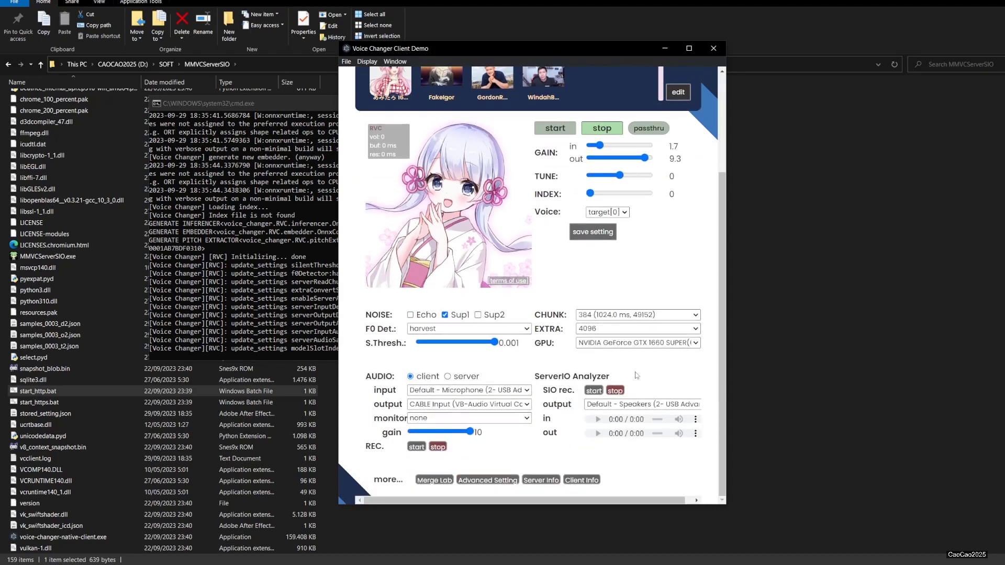
left_click(451, 392)
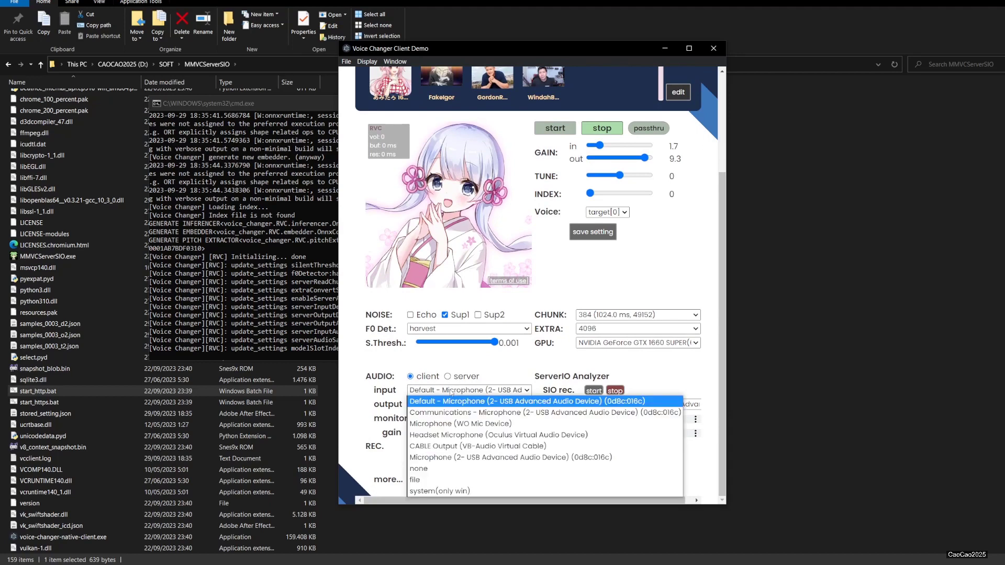
left_click(451, 391)
left_click(449, 404)
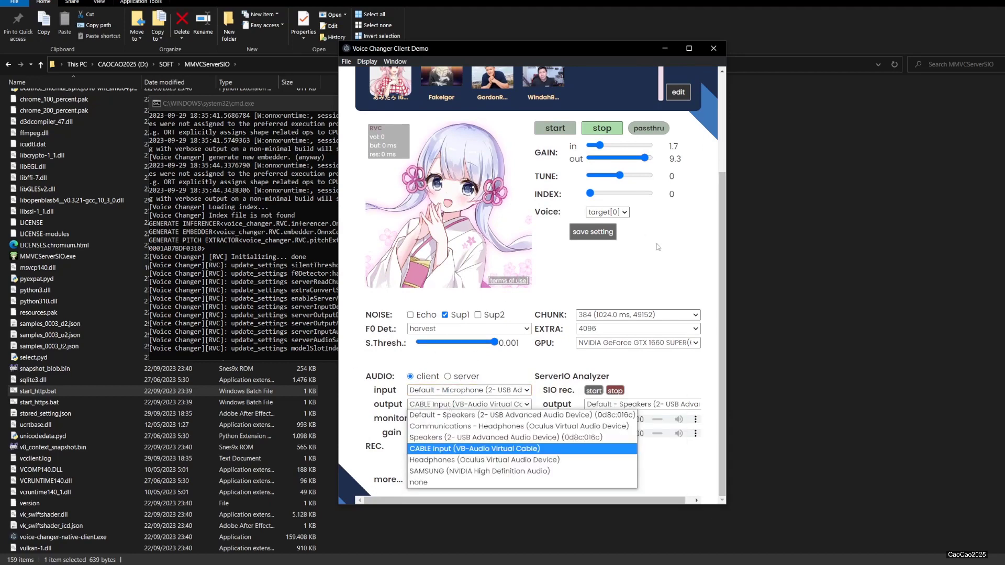
left_click(667, 264)
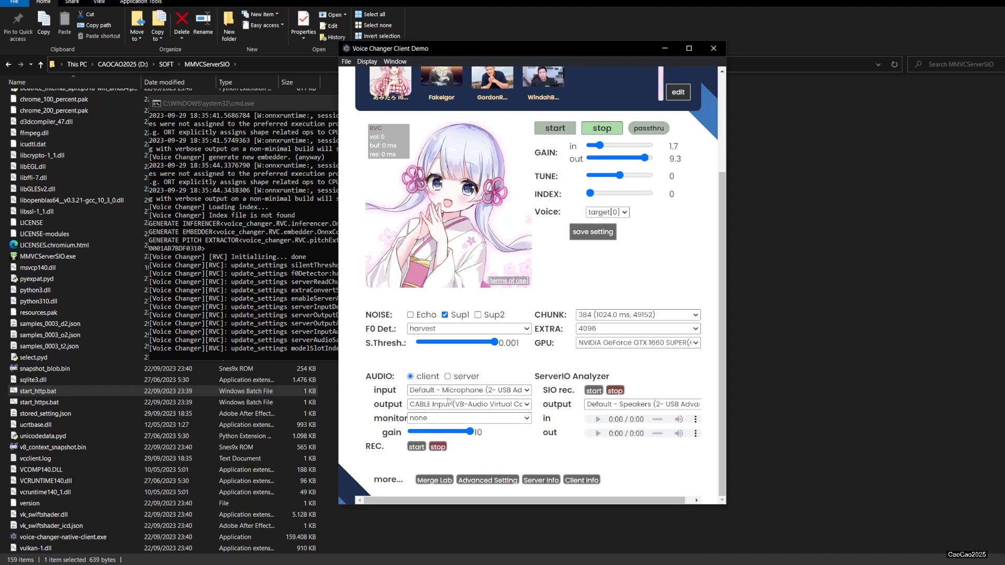
- Route the converted voice to the USB speakers and start a test conversion
mouse_move(639, 563)
left_click(640, 563)
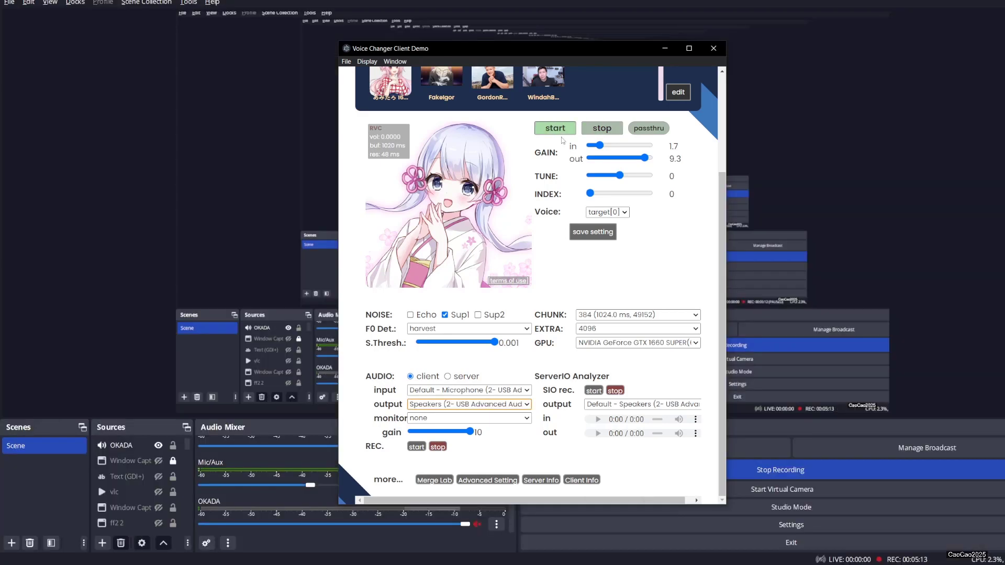
left_click(411, 414)
left_click(453, 386)
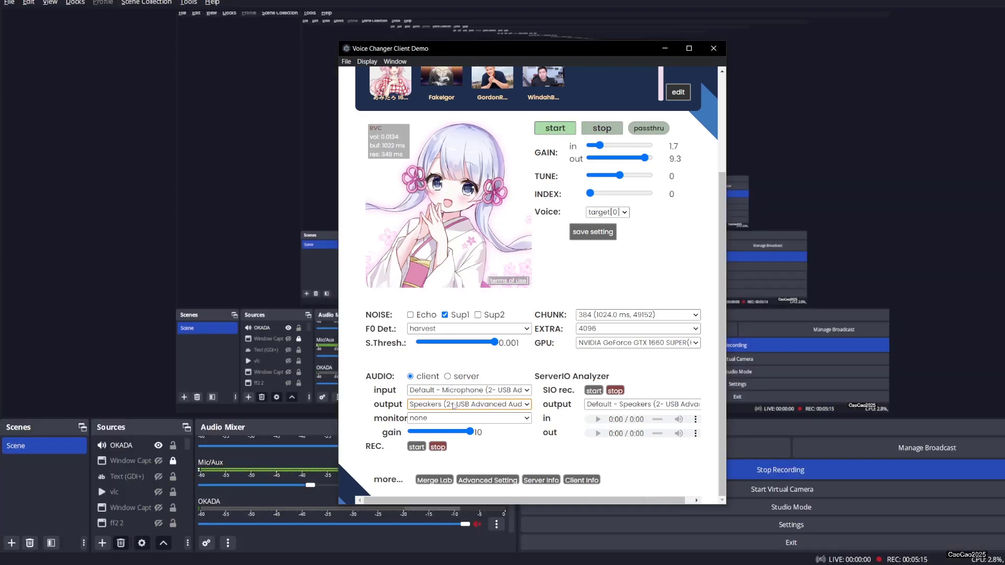
scroll(214, 531, "up", 2)
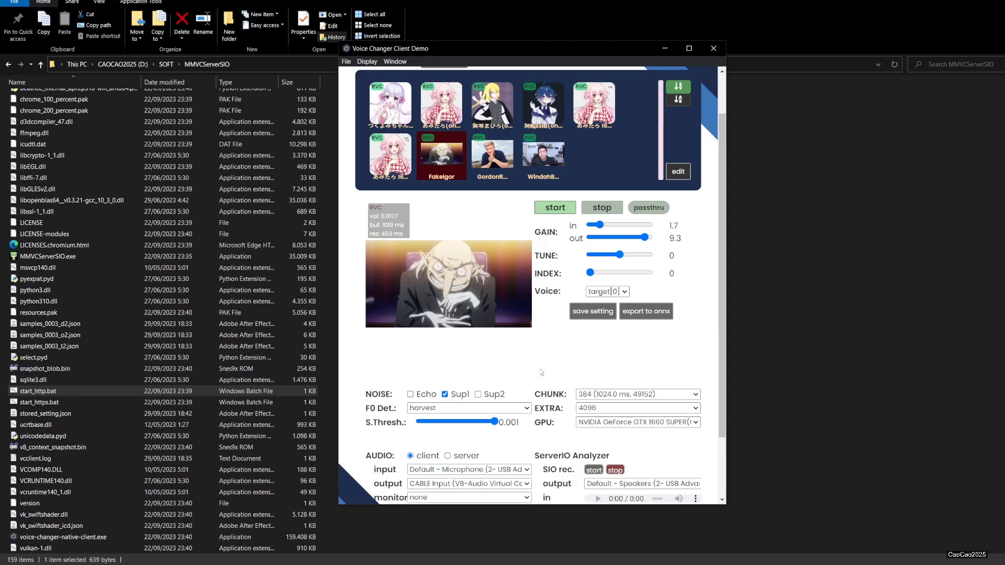
scroll(541, 372, "down", 1)
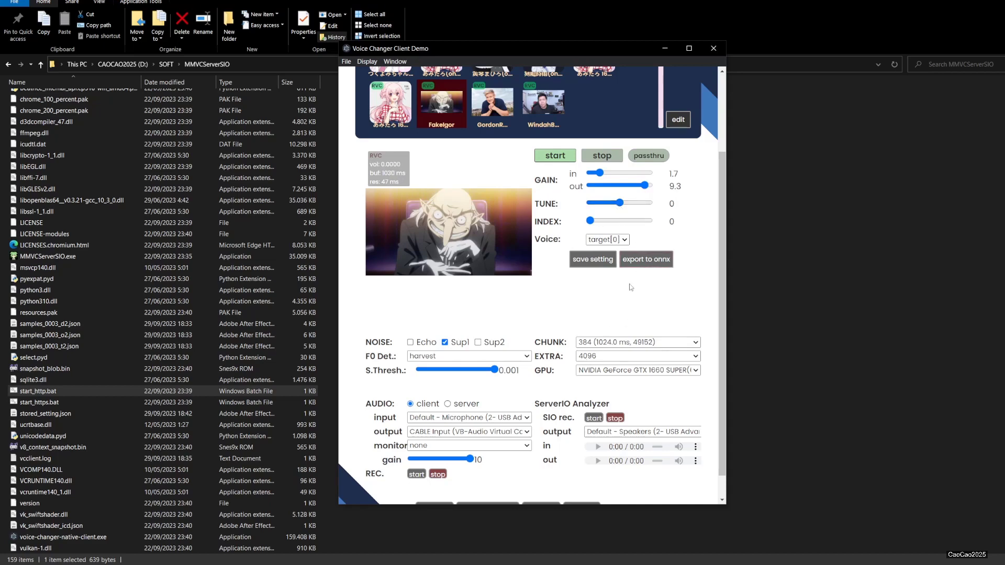
- Adjust the TUNE slider, first above zero and then down to -2
scroll(629, 292, "up", 1)
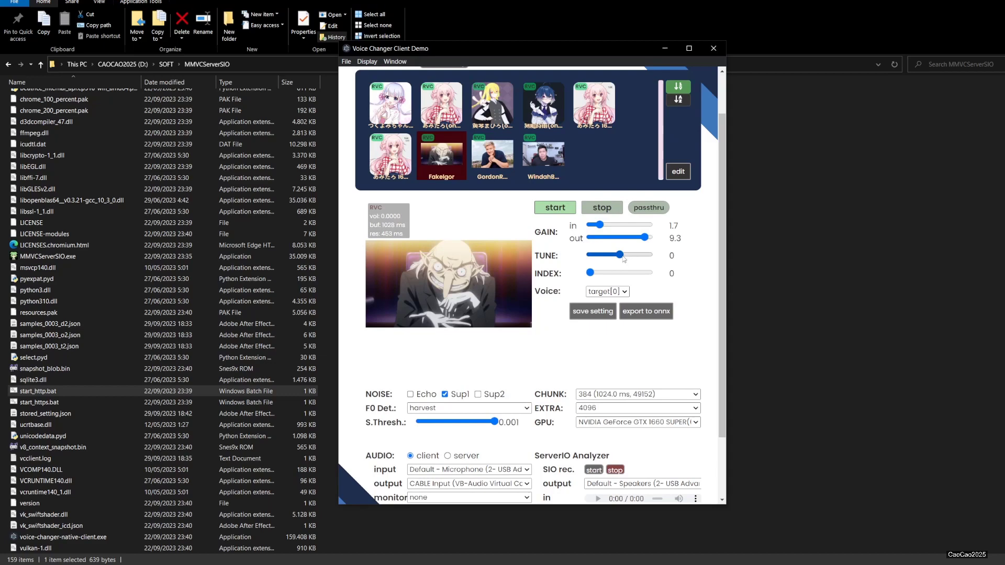
mouse_move(624, 258)
left_mouse_down()
mouse_move(643, 257)
mouse_move(621, 256)
left_mouse_up()
mouse_move(621, 256)
left_mouse_down()
mouse_move(611, 258)
mouse_move(620, 260)
left_mouse_up()
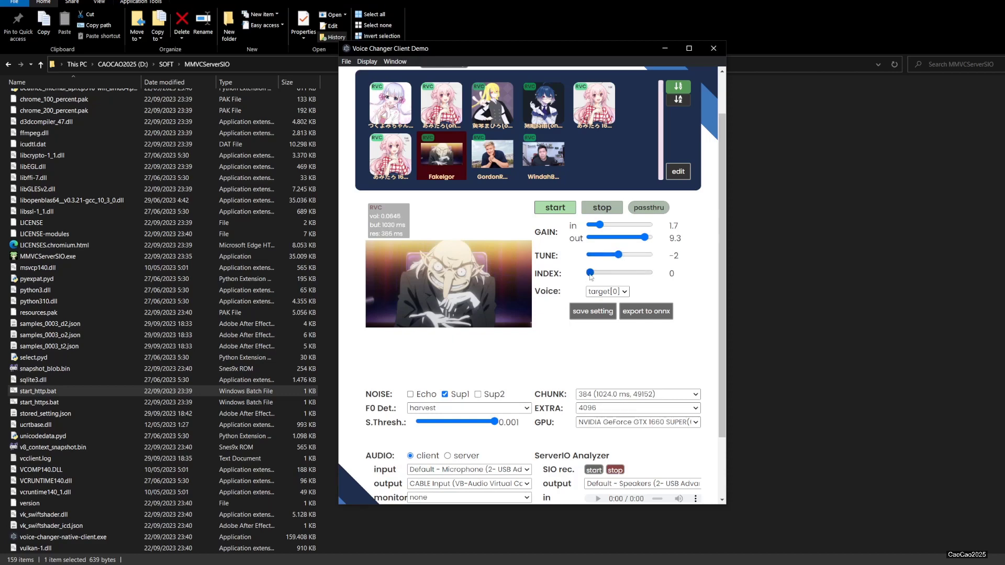
- Raise the INDEX strength slider step by step to its maximum of 1
left_click_drag(590, 276, 621, 277)
left_click_drag(624, 277, 636, 279)
left_click_drag(636, 279, 649, 276)
- Review the CHUNK size options twice, keeping 384 (1024.0 ms) selected
scroll(593, 302, "down", 2)
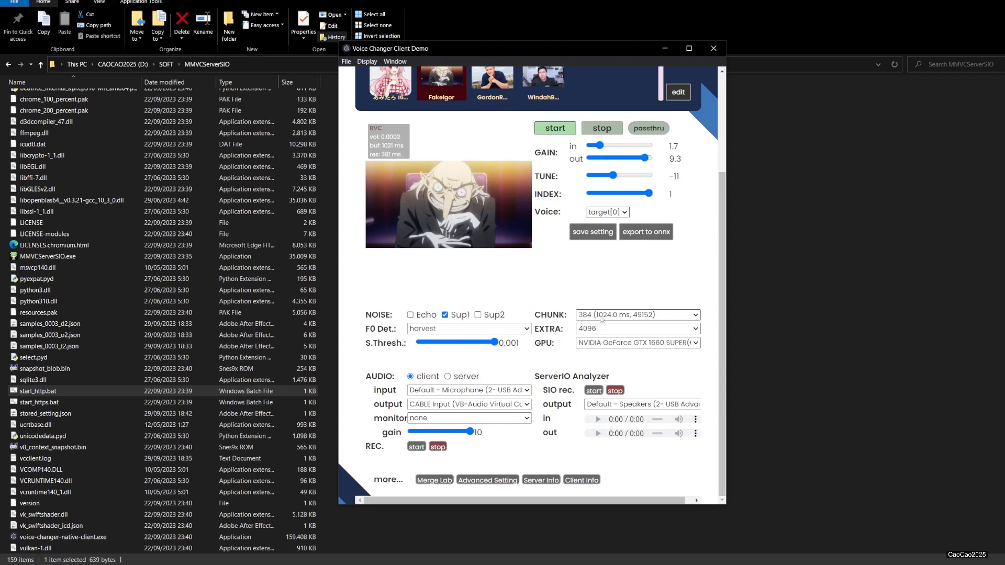
left_click(602, 319)
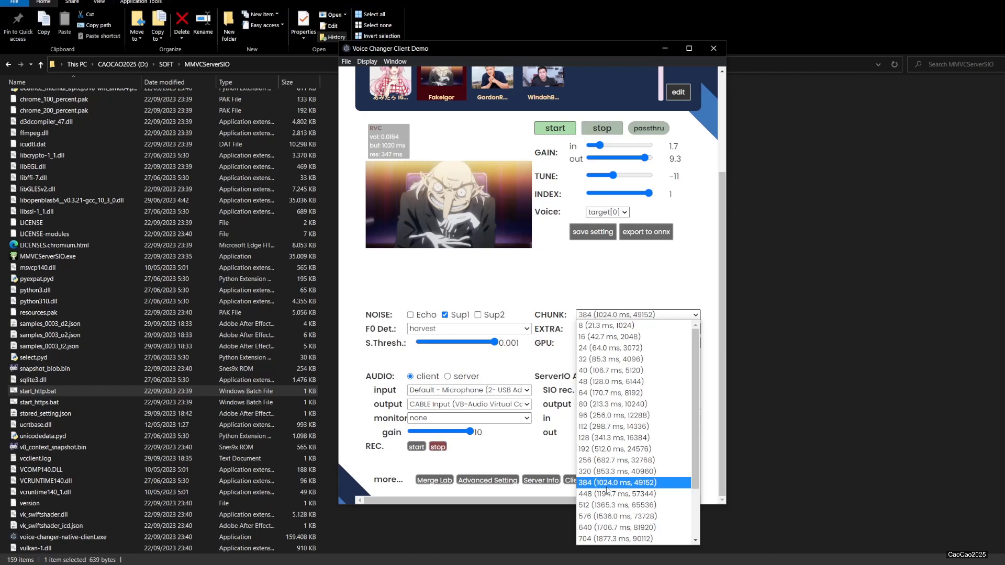
left_click(674, 274)
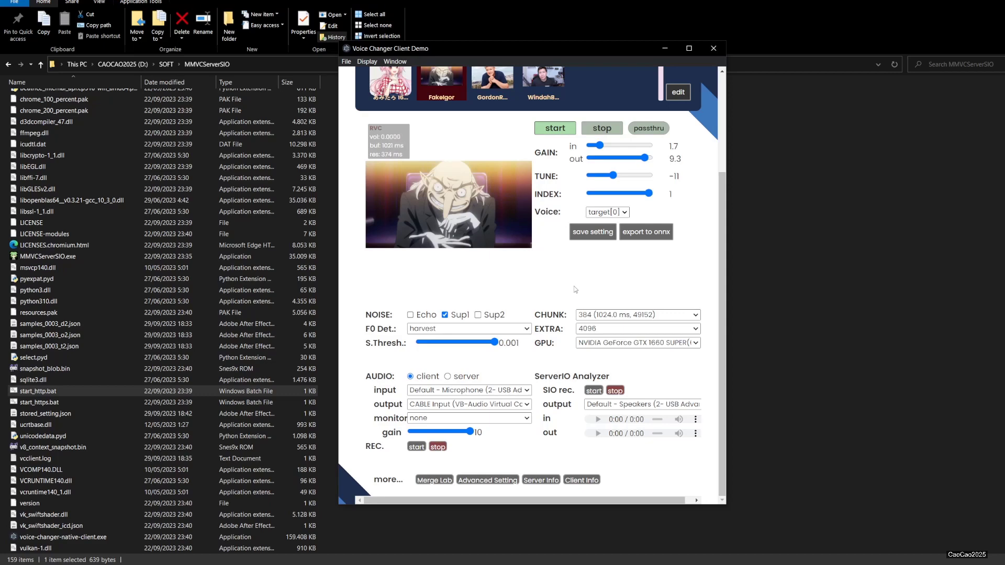
left_click(597, 315)
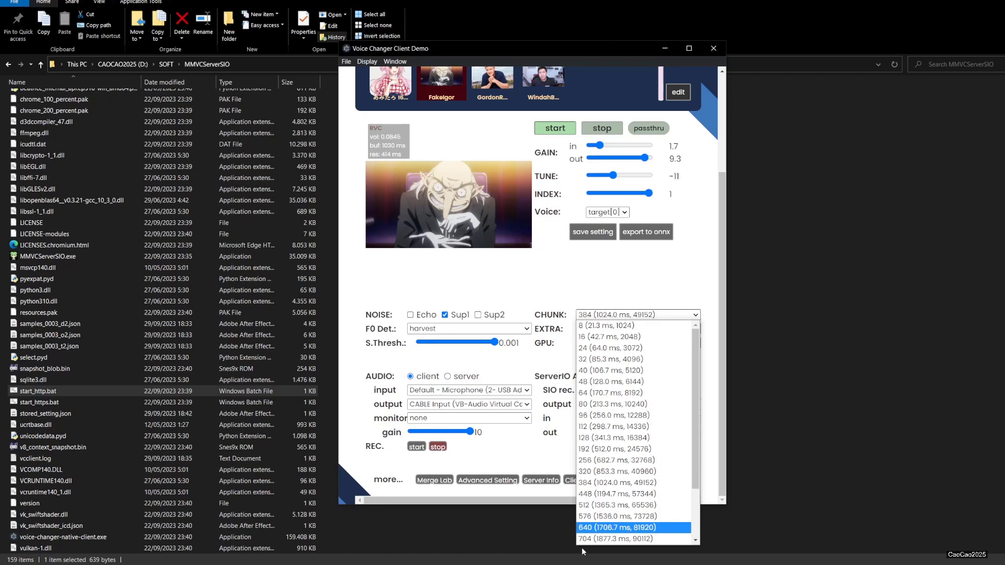
scroll(612, 503, "down", 3)
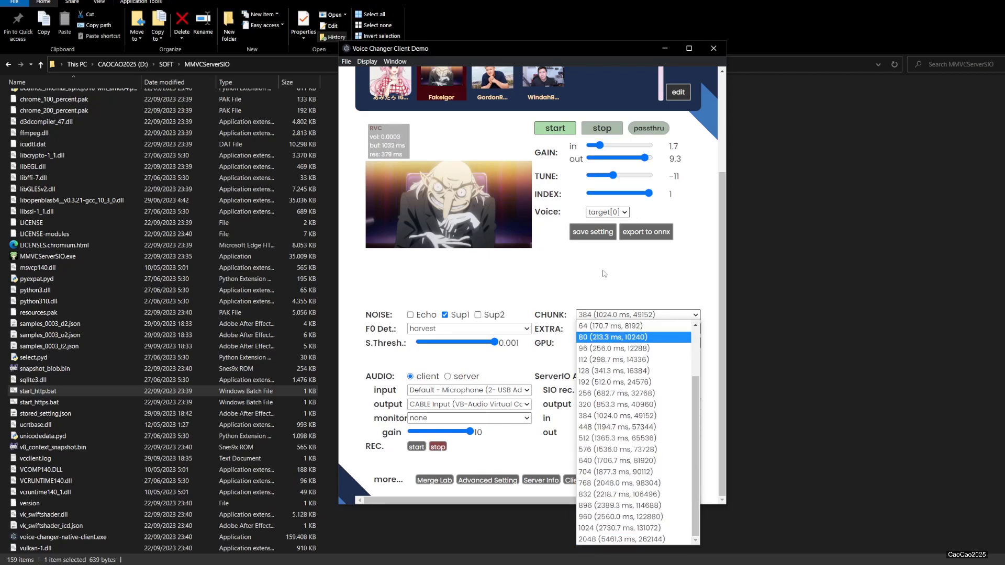
left_click(602, 278)
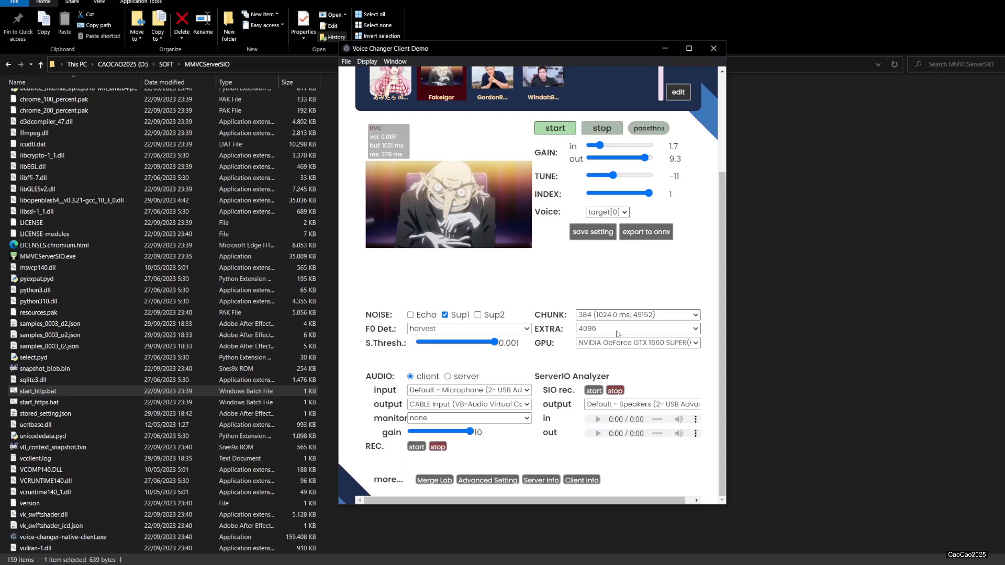
left_click(617, 328)
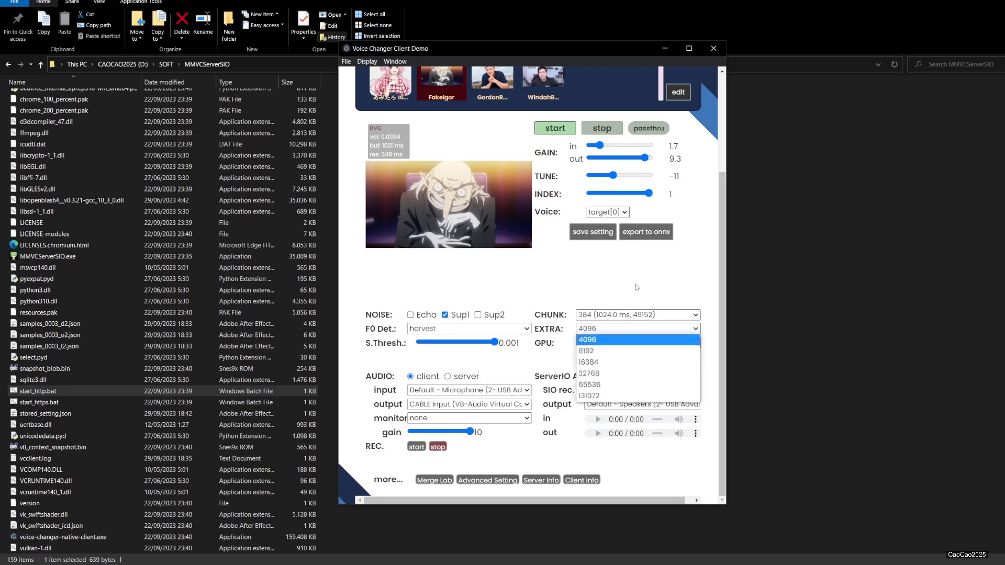
left_click(637, 284)
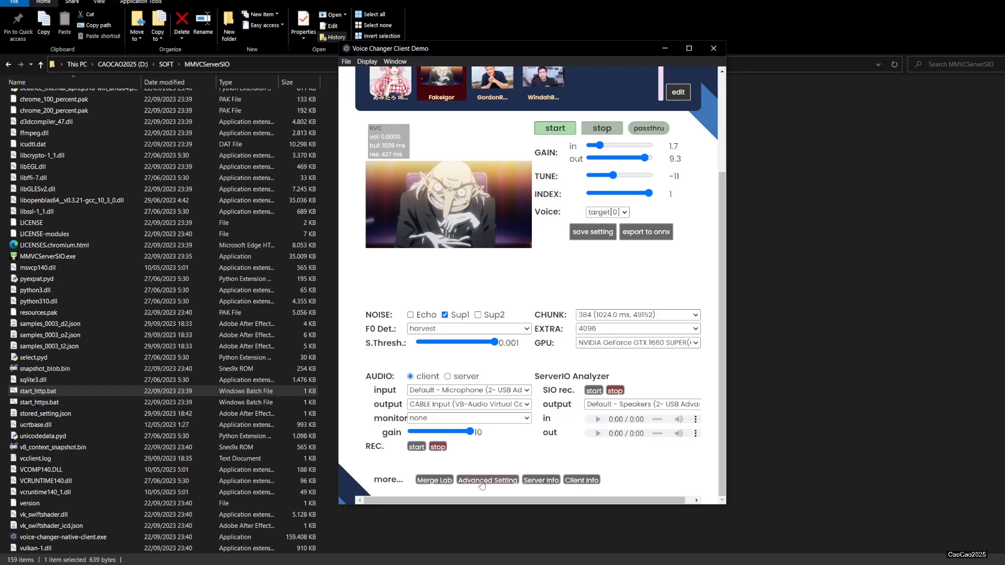
left_click(482, 482)
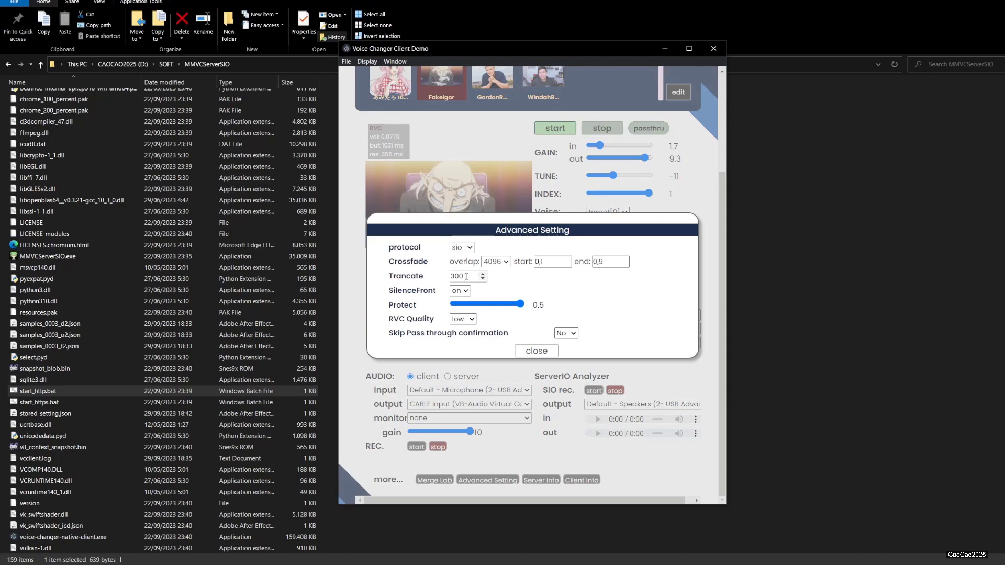
left_click_drag(466, 277, 442, 274)
left_click(537, 350)
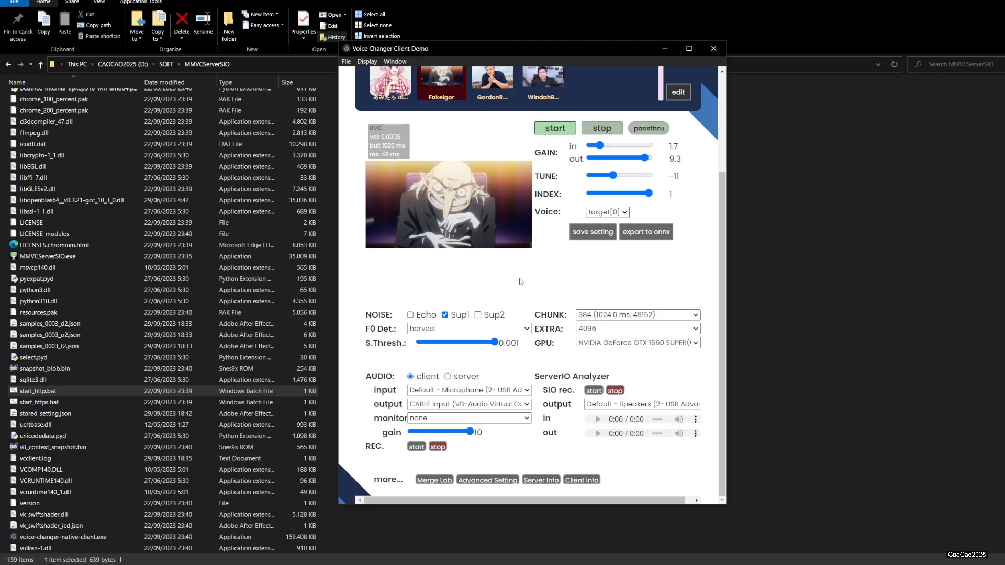
scroll(470, 194, "up", 1)
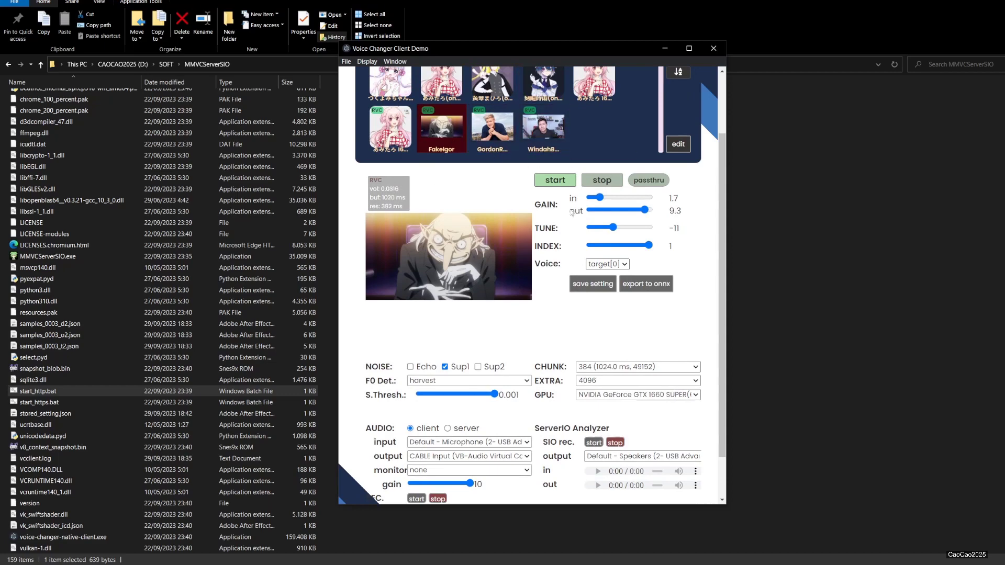
scroll(529, 257, "up", 1)
scroll(530, 256, "down", 1)
scroll(485, 310, "up", 2)
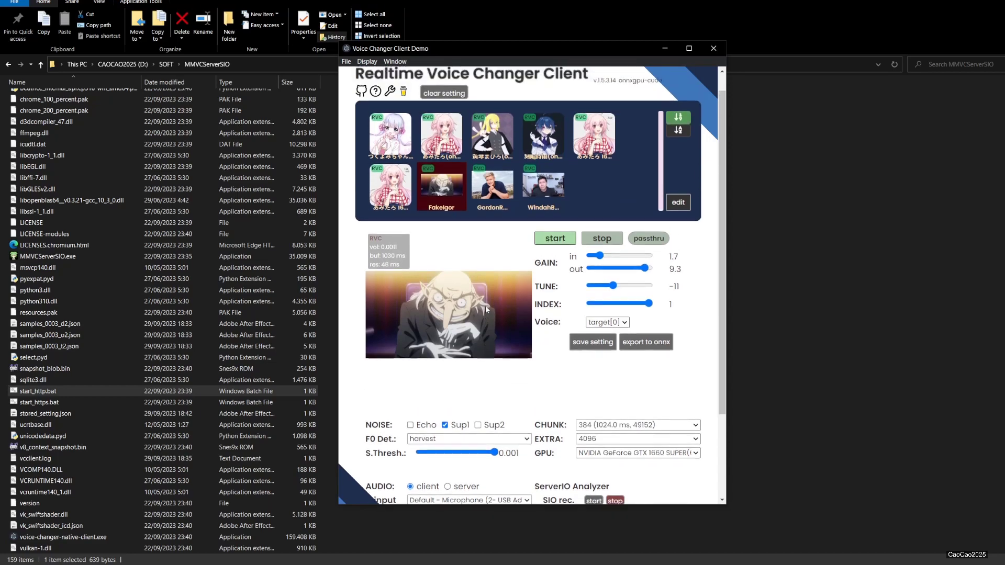
scroll(486, 309, "down", 2)
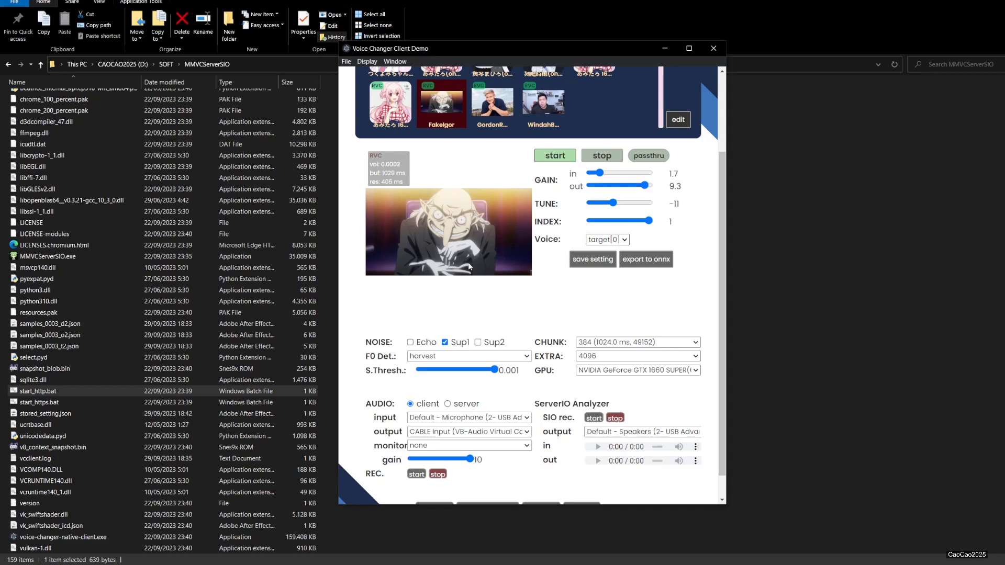
scroll(448, 335, "up", 1)
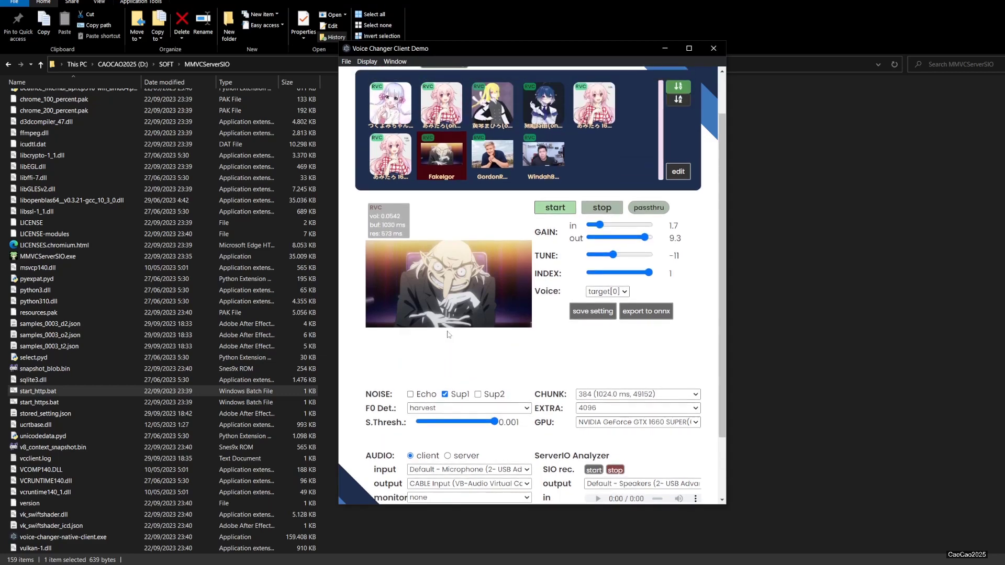